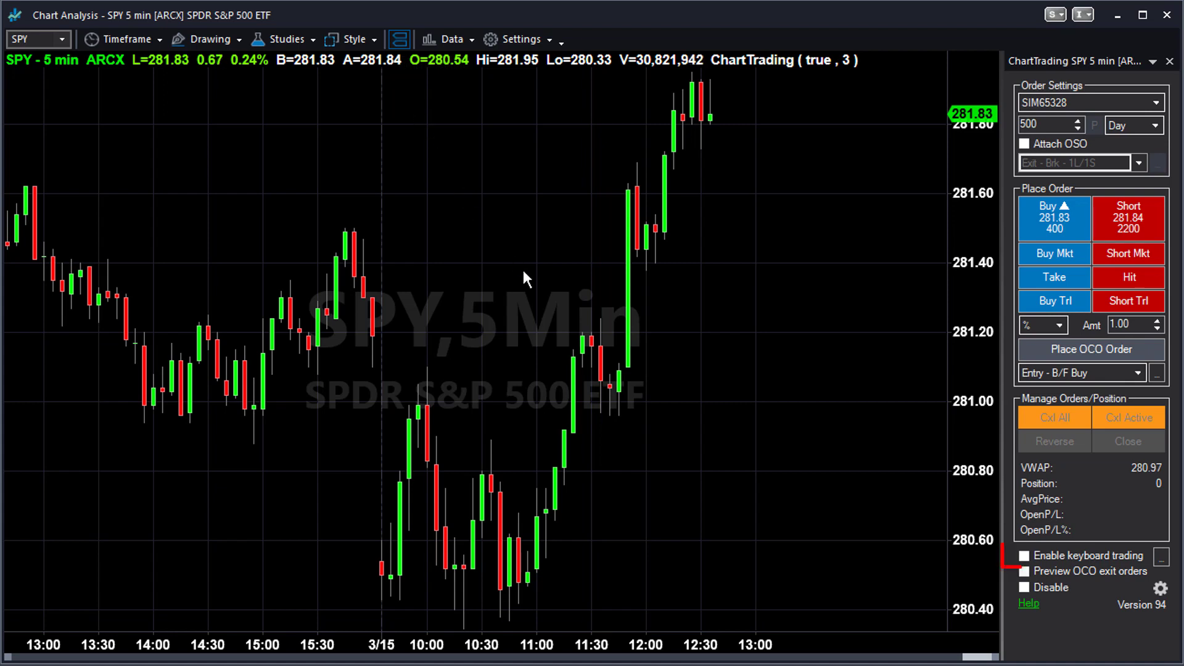
# Tick 'Enable keyboard trading' in the SPY 5-minute chart's ChartTrading panel
pyautogui.click(1023, 556)
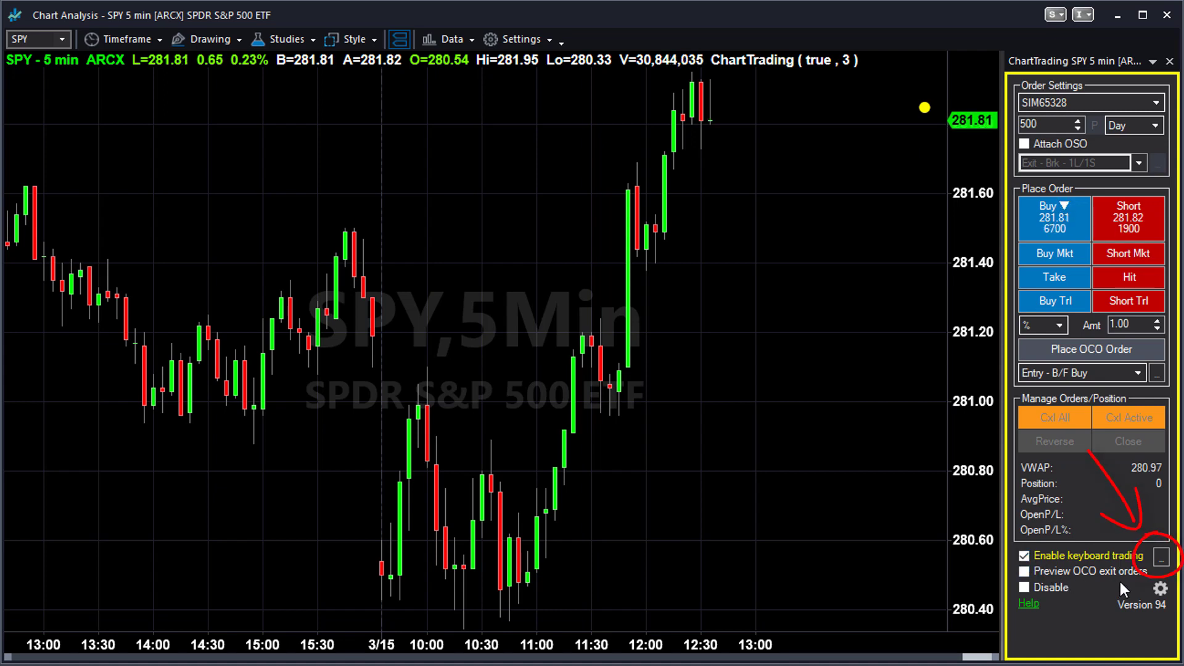
# Open Keyboard Mapping, browse the Price, Quantity, Route and Other tabs, and return to Orders
pyautogui.click(1161, 554)
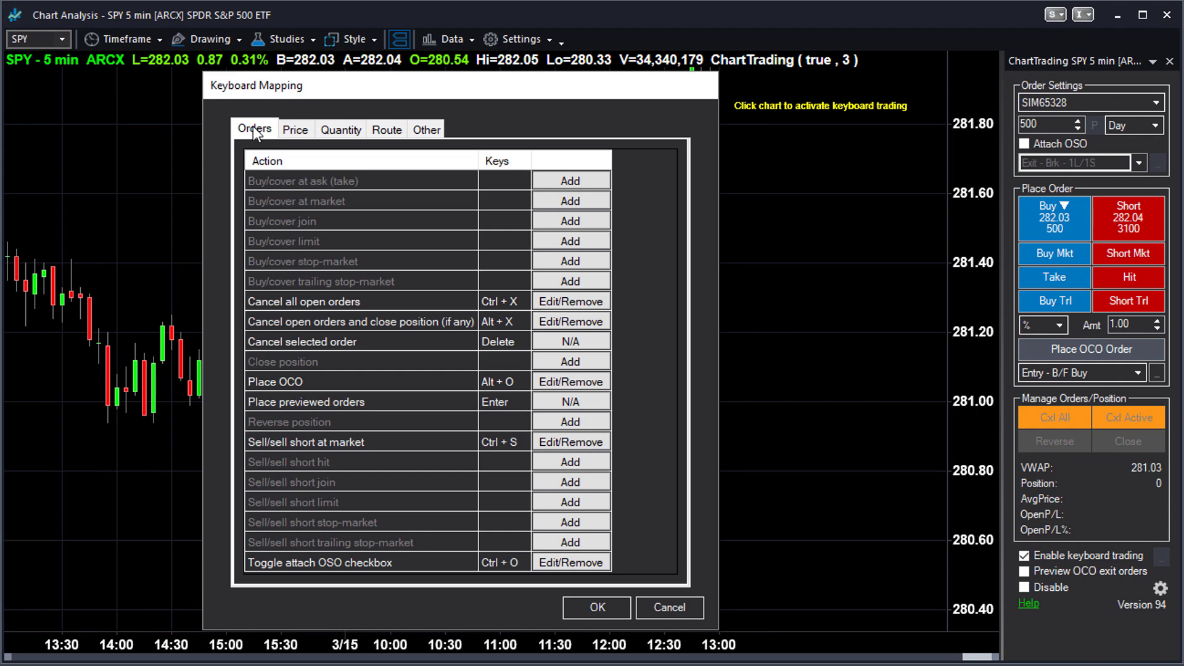
pyautogui.click(297, 131)
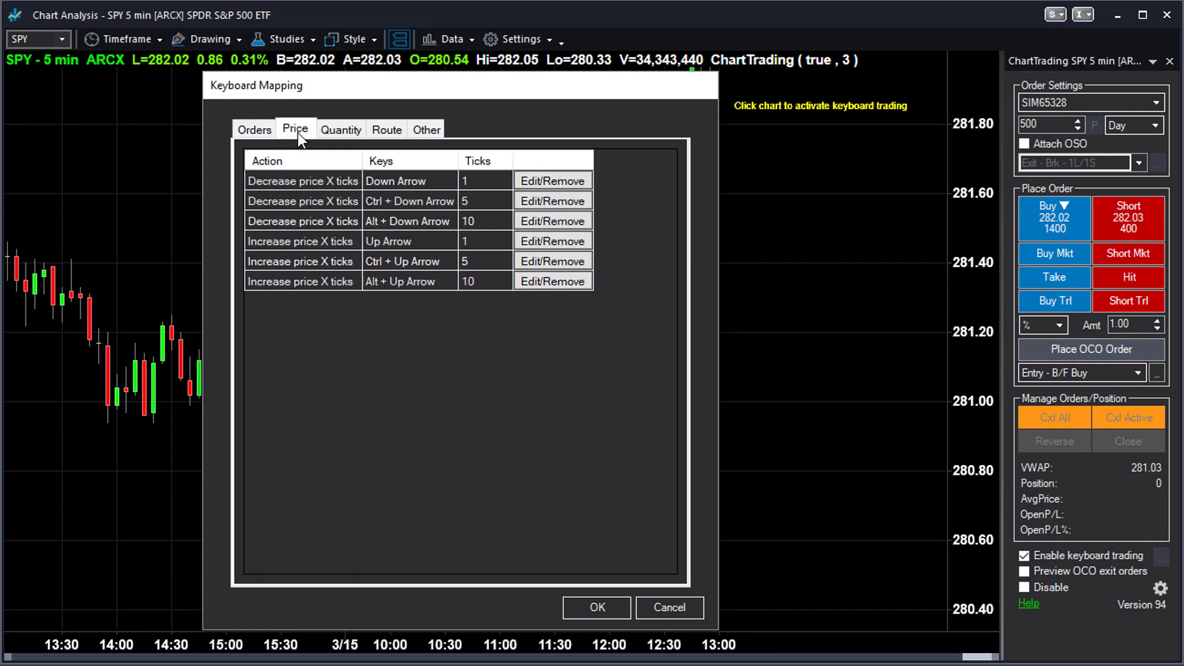
pyautogui.click(349, 128)
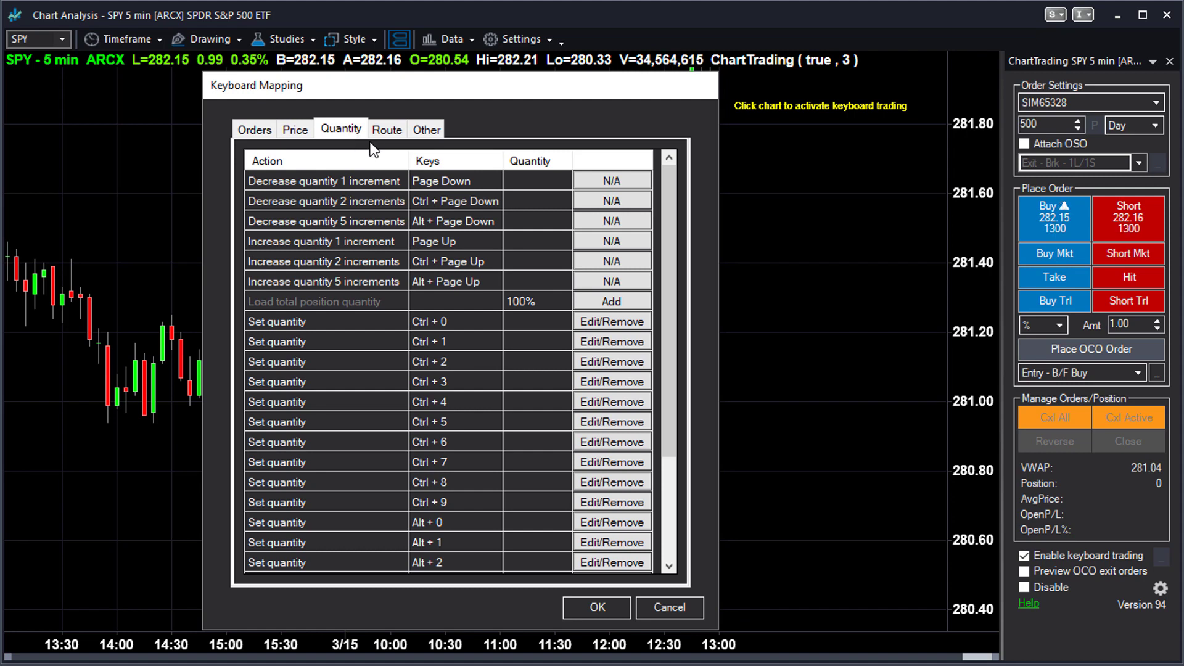
pyautogui.click(392, 131)
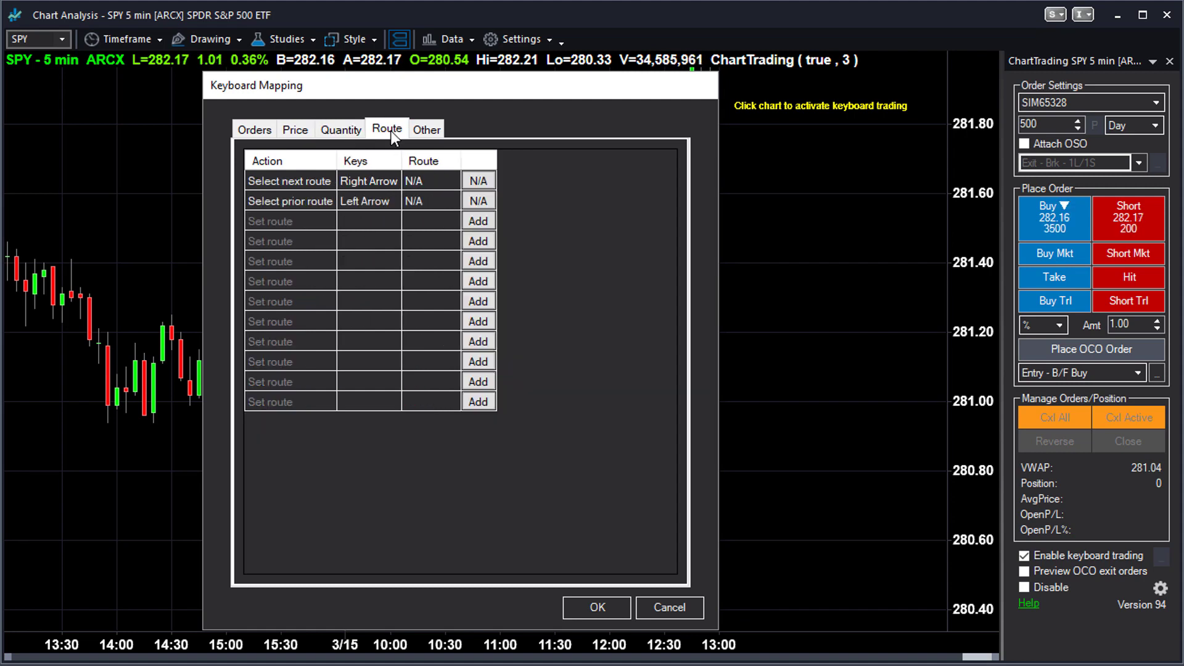
pyautogui.click(431, 130)
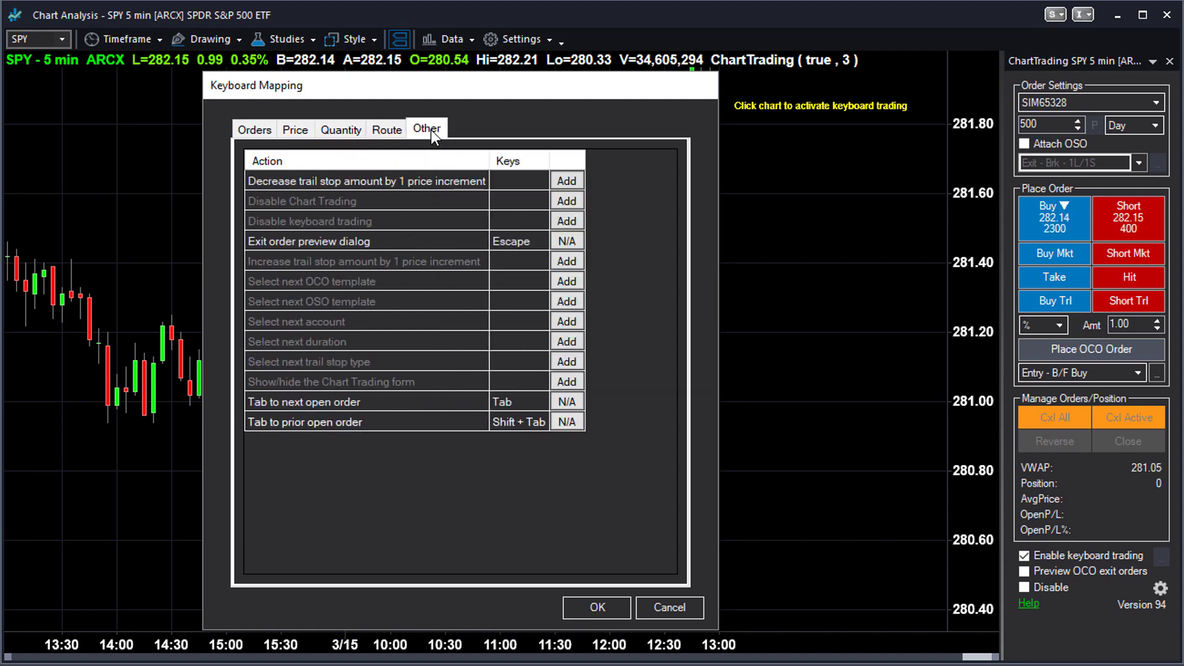
pyautogui.click(255, 129)
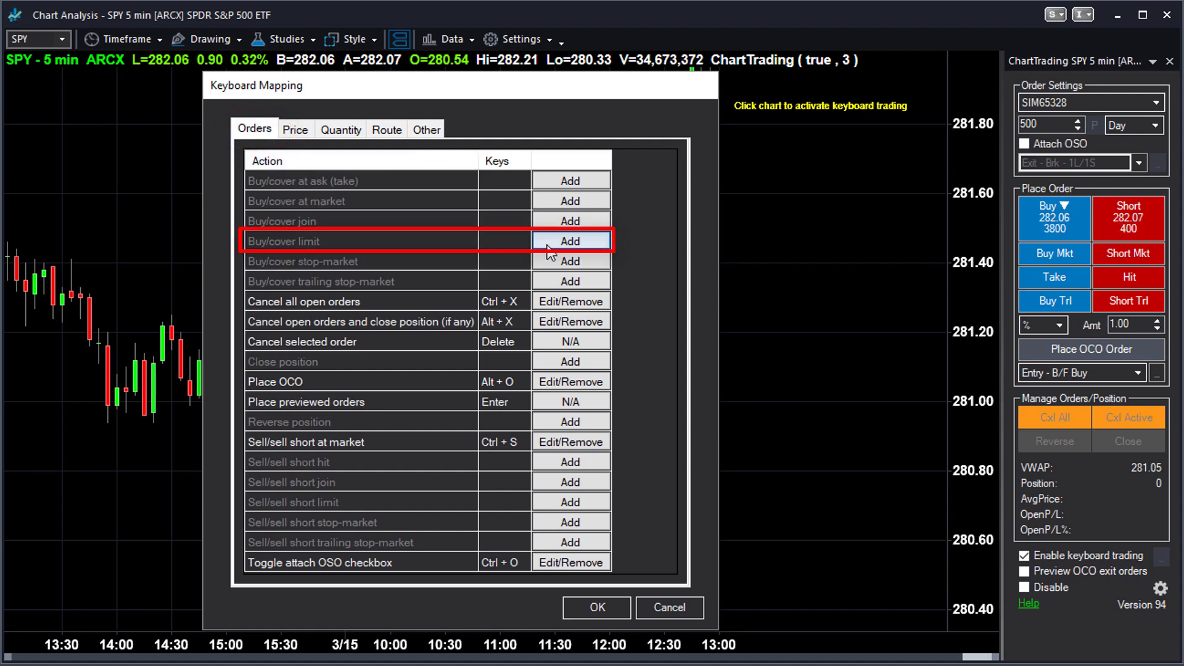
# Add a new Ctrl + B key combination to the Buy/cover limit action
pyautogui.click(580, 243)
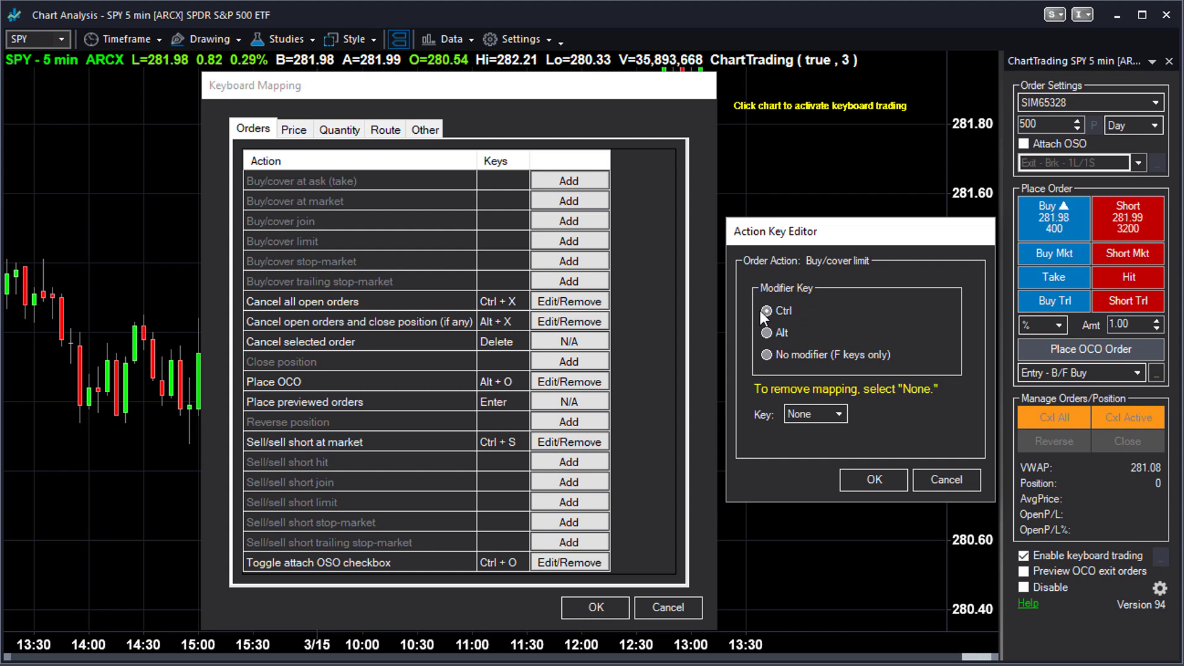
pyautogui.click(837, 412)
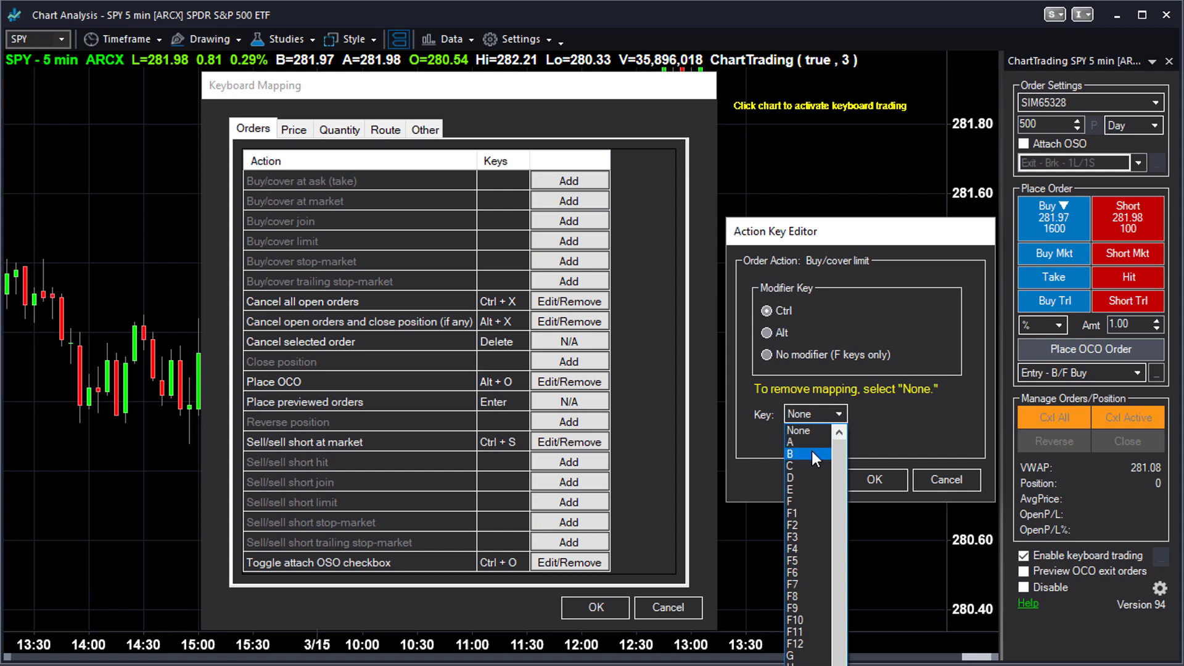
pyautogui.click(812, 454)
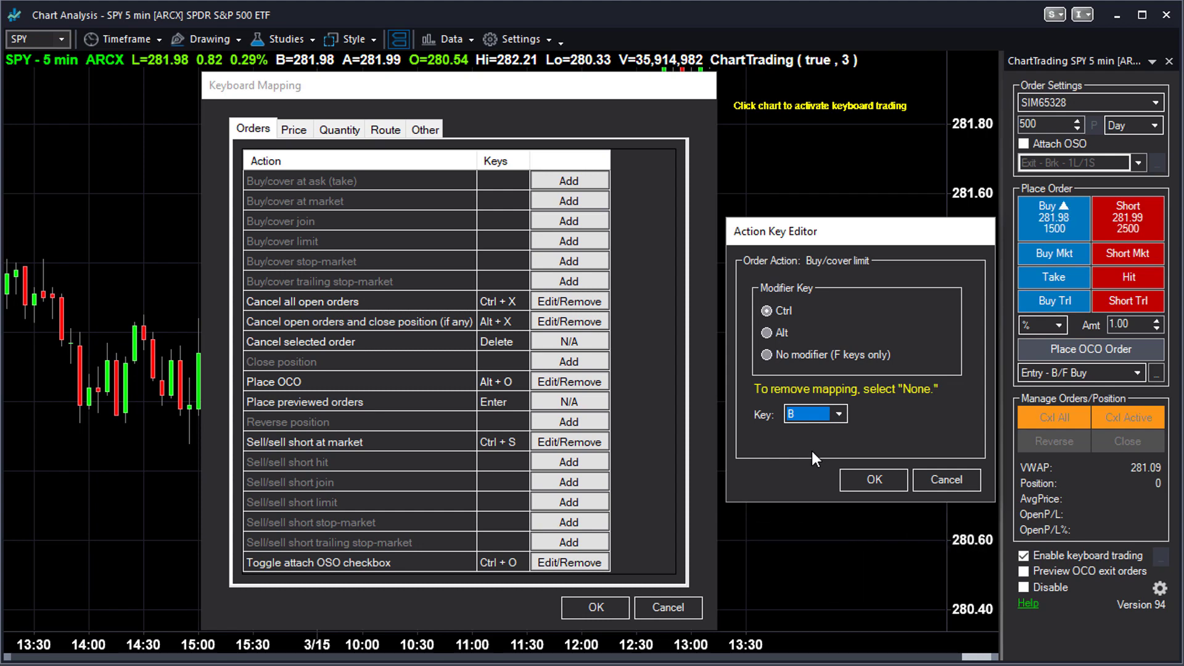
# Confirm Ctrl + B for Buy/cover limit, review Price and Quantity shortcuts, and close Keyboard Mapping
pyautogui.click(876, 476)
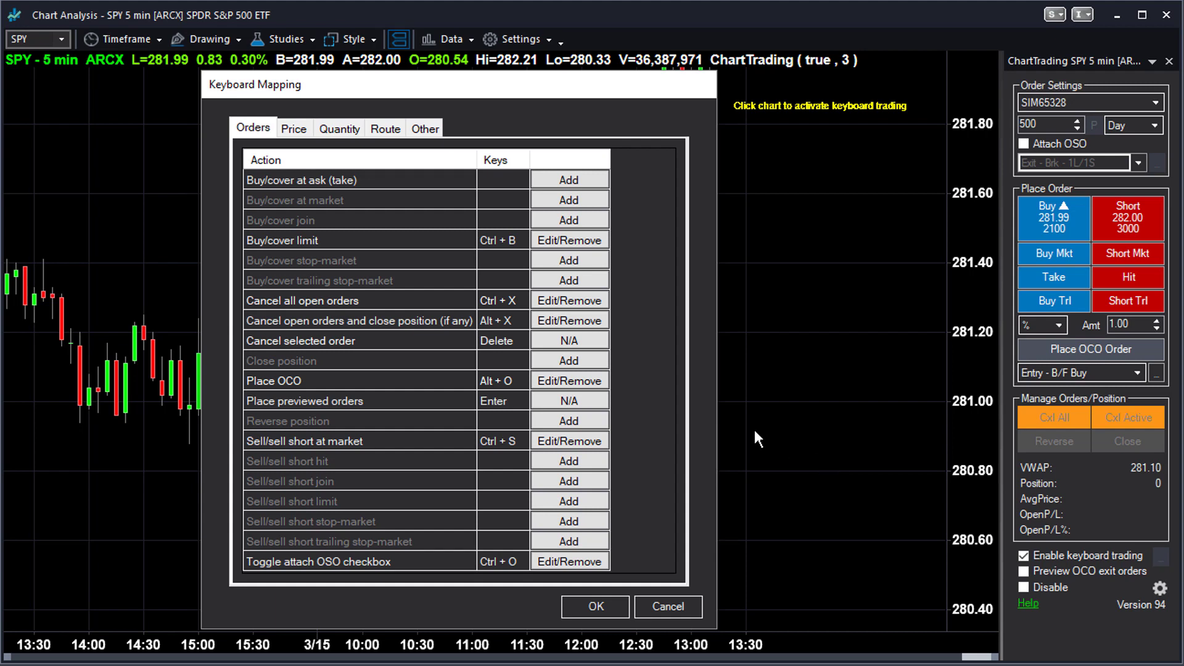
pyautogui.click(299, 129)
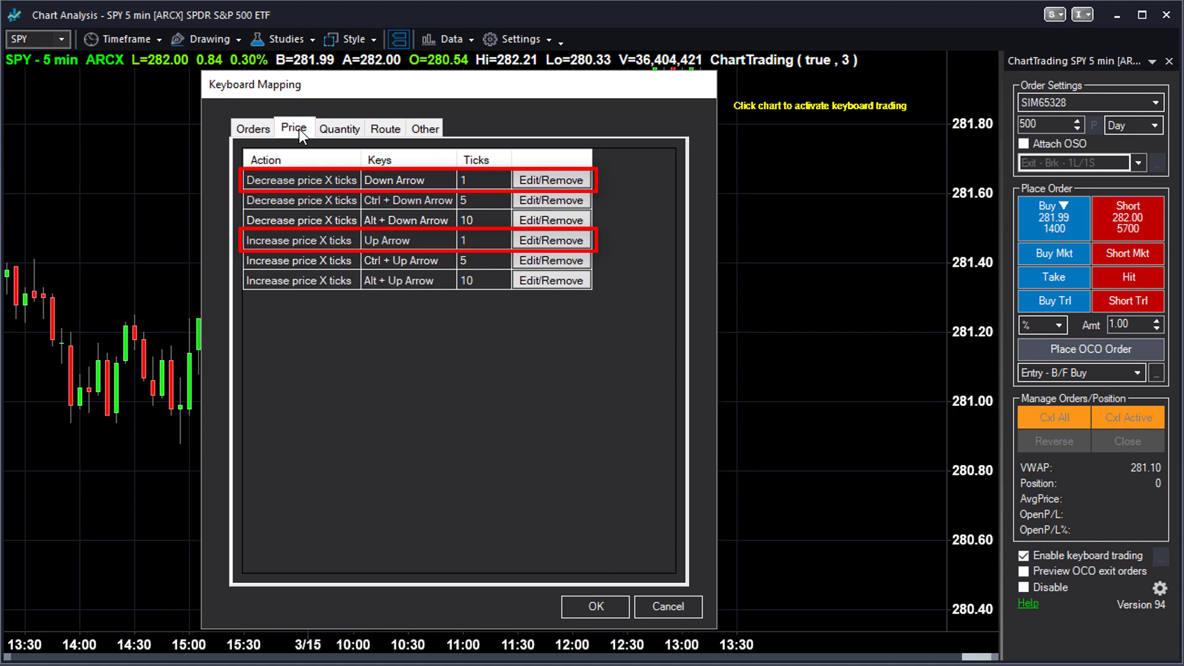
pyautogui.click(340, 127)
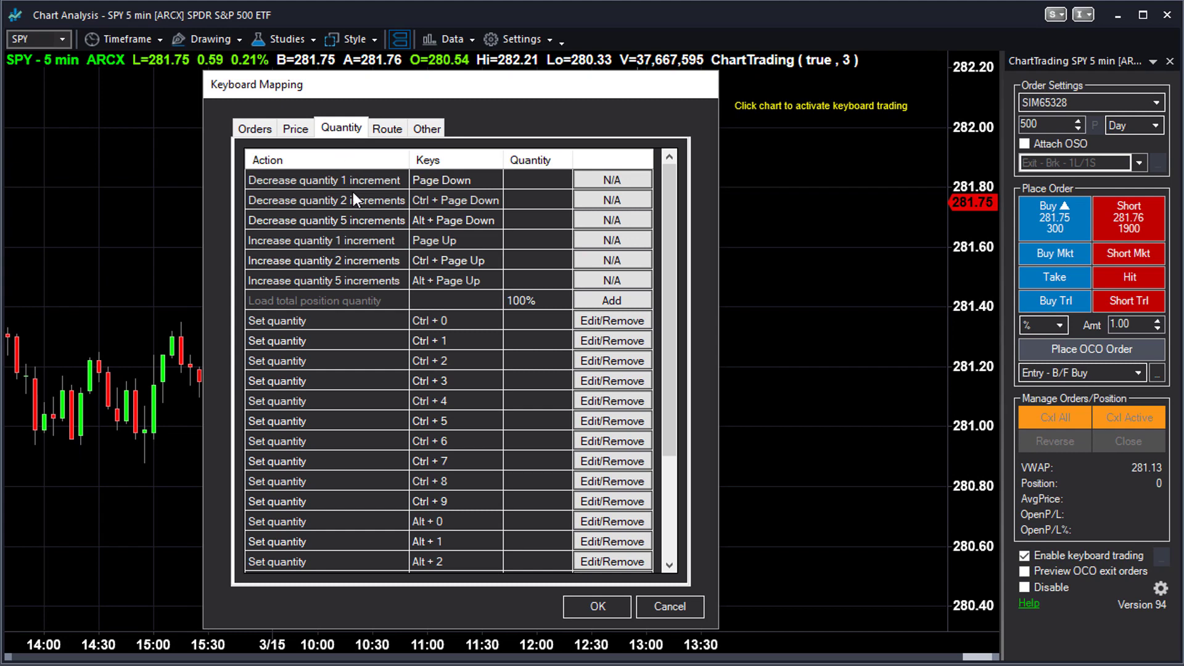
pyautogui.click(588, 605)
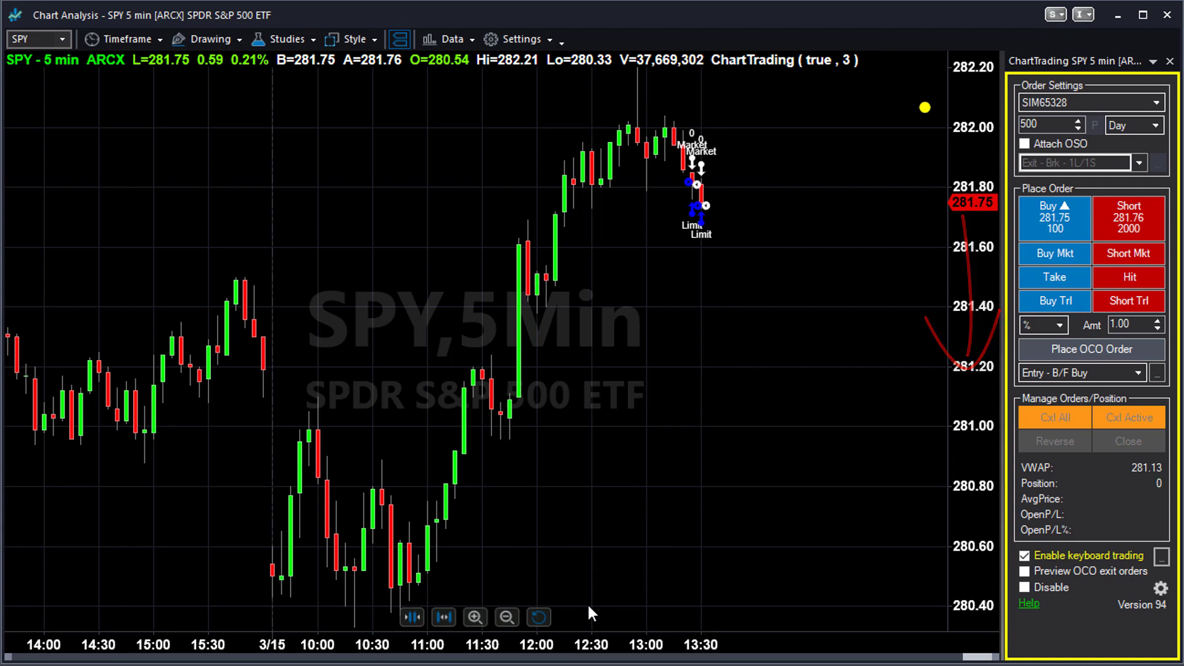
# Enter a 1,000-share SPY buy limit at 281.69 with Ctrl+B, Down Arrow and Page Up
pyautogui.hotkey('ctrl', 'b')
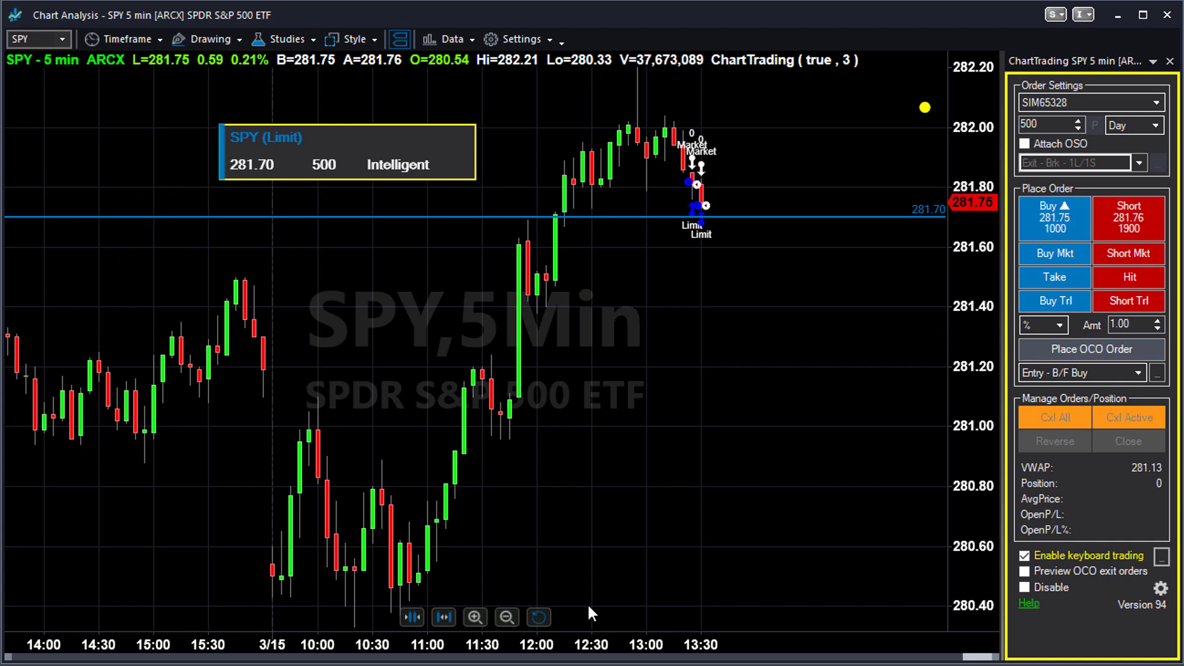
pyautogui.press('Down')
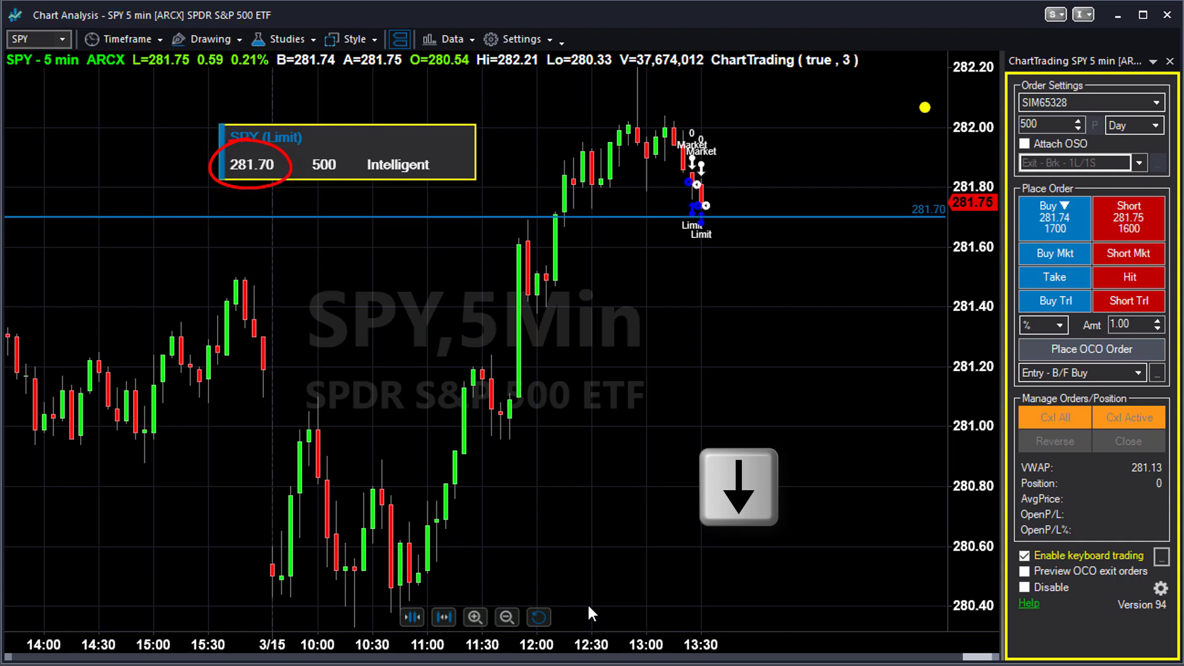
pyautogui.press('pageup')
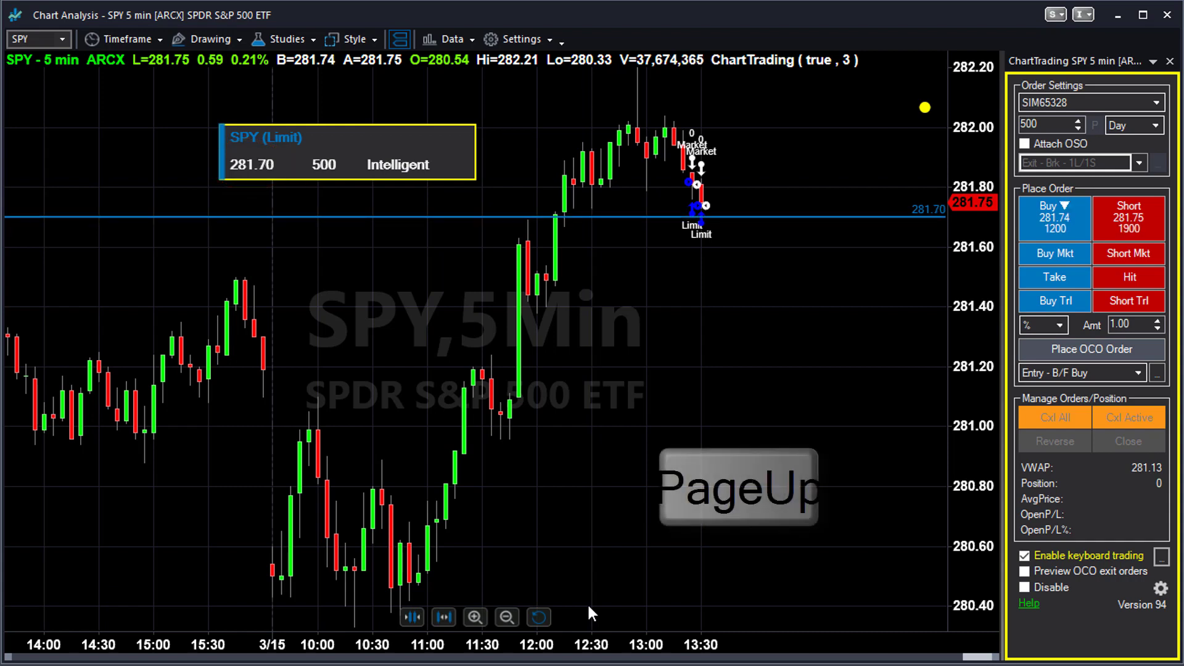
pyautogui.press('pageup')
pyautogui.press('pageup')
pyautogui.press('pageup')
pyautogui.press('pageup')
pyautogui.press('pageup')
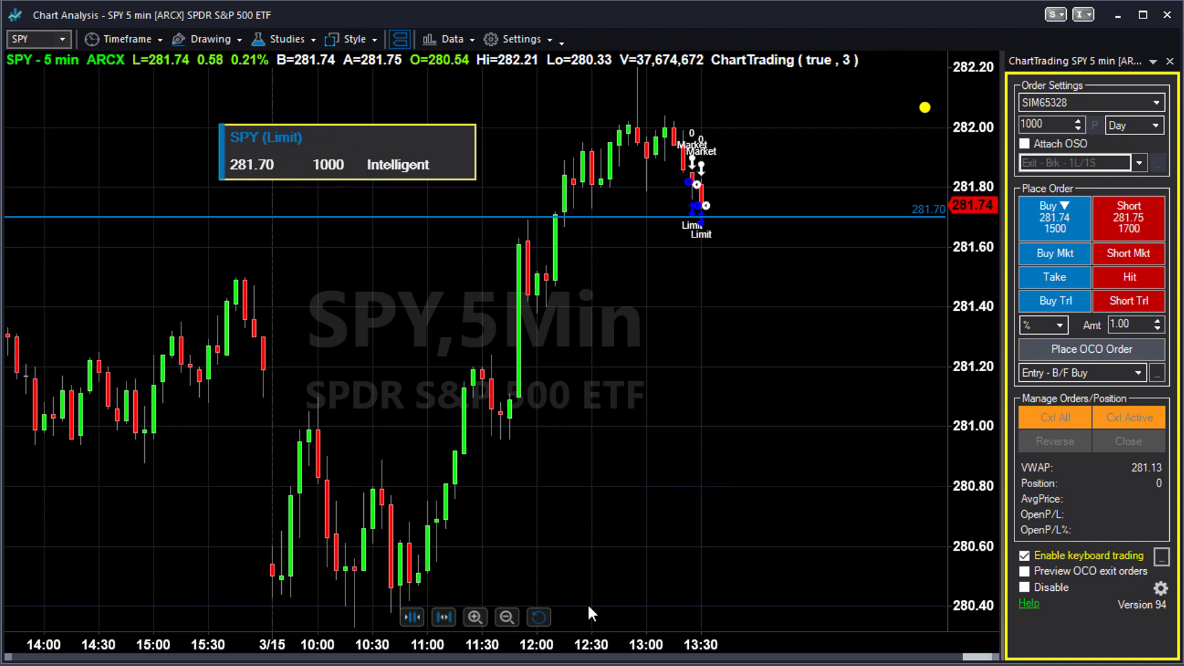
pyautogui.press('Return')
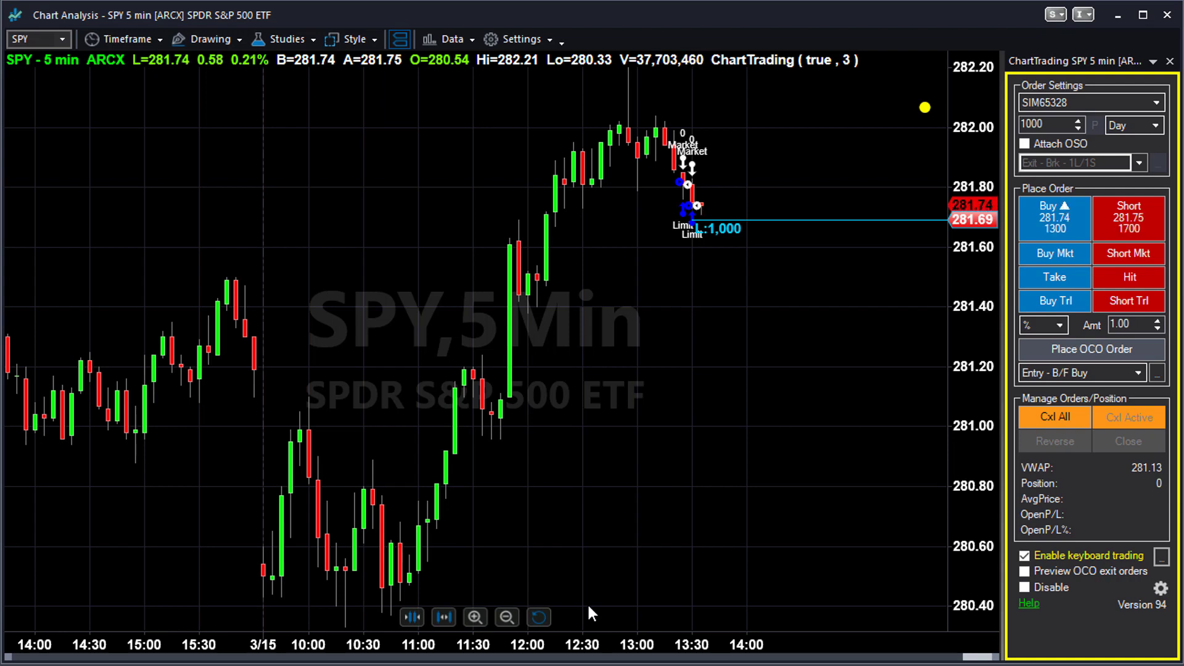
# Modify the working SPY limit order to 281.75 and 2,000 shares, then close order entry
pyautogui.press('Tab')
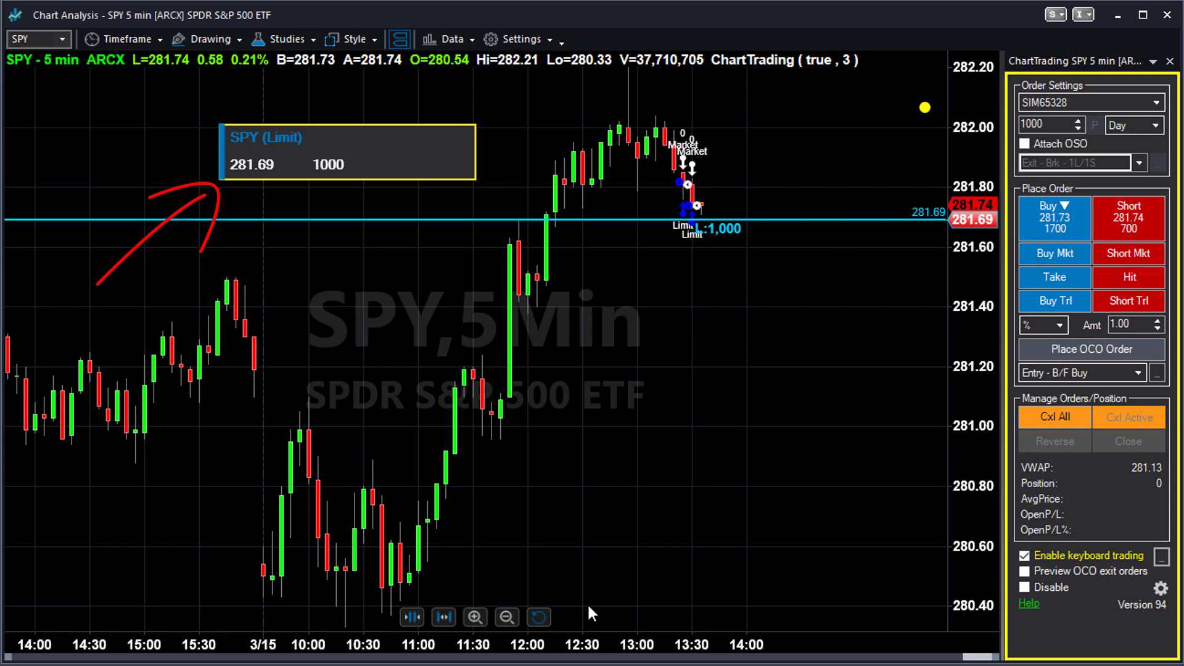
pyautogui.press('Up')
pyautogui.press('Up')
pyautogui.press('Up')
pyautogui.press('Up')
pyautogui.press('Up')
pyautogui.press('Up')
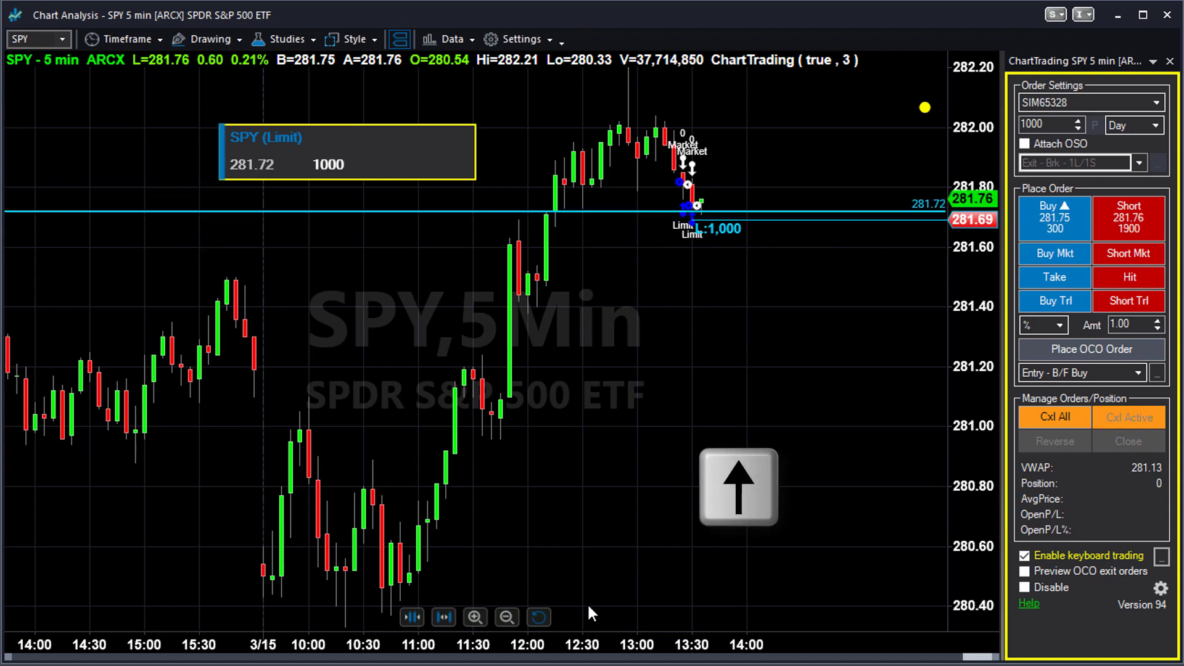
pyautogui.press('pageup')
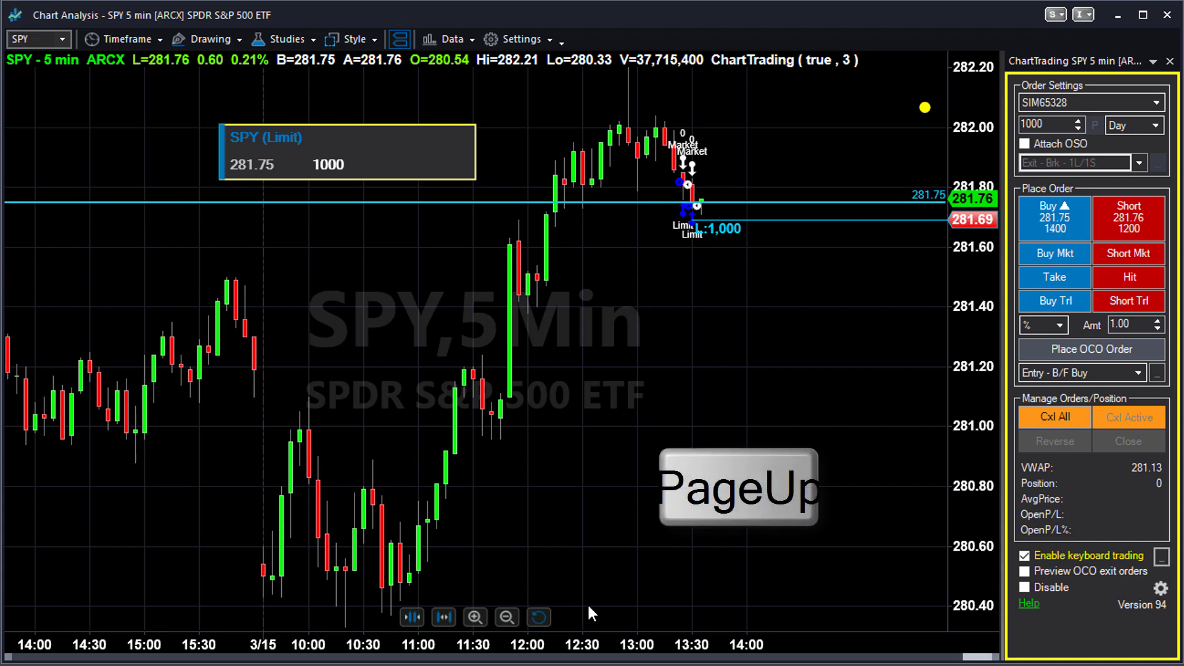
pyautogui.hotkey('ctrl', 'Up')
pyautogui.hotkey('ctrl', 'Up')
pyautogui.hotkey('ctrl', 'Up')
pyautogui.hotkey('ctrl', 'Up')
pyautogui.hotkey('ctrl', 'Up')
pyautogui.hotkey('ctrl', 'Up')
pyautogui.hotkey('ctrl', 'Up')
pyautogui.hotkey('ctrl', 'Up')
pyautogui.hotkey('ctrl', 'Up')
pyautogui.hotkey('ctrl', 'Up')
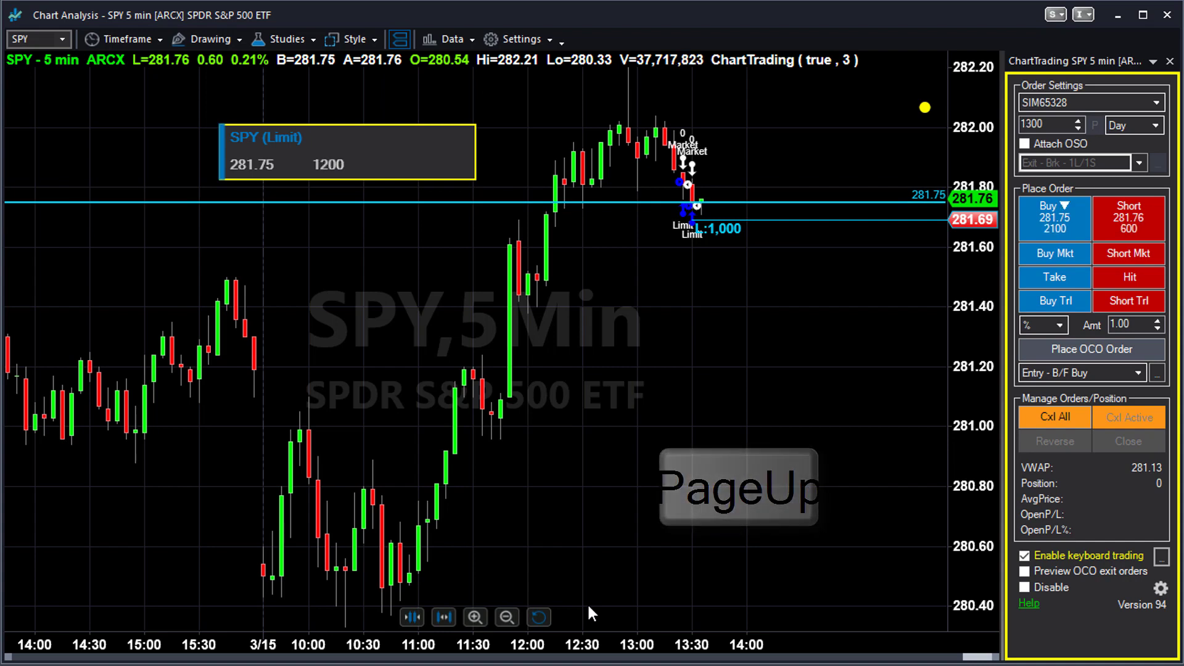
pyautogui.press('Return')
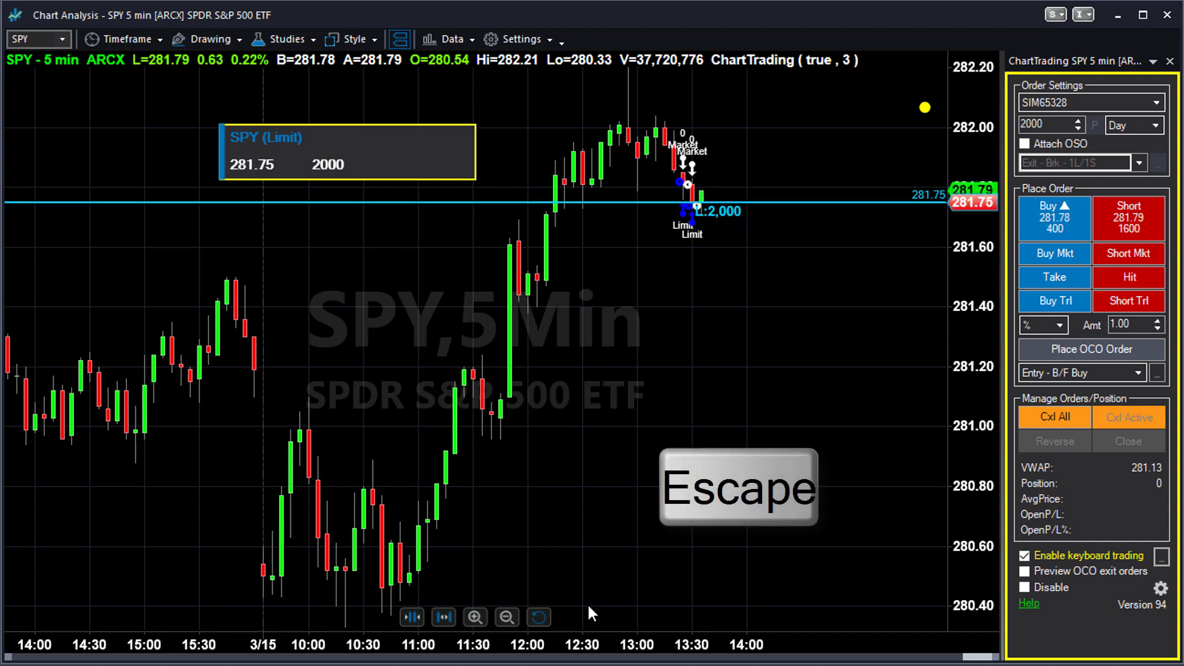
pyautogui.press('Escape')
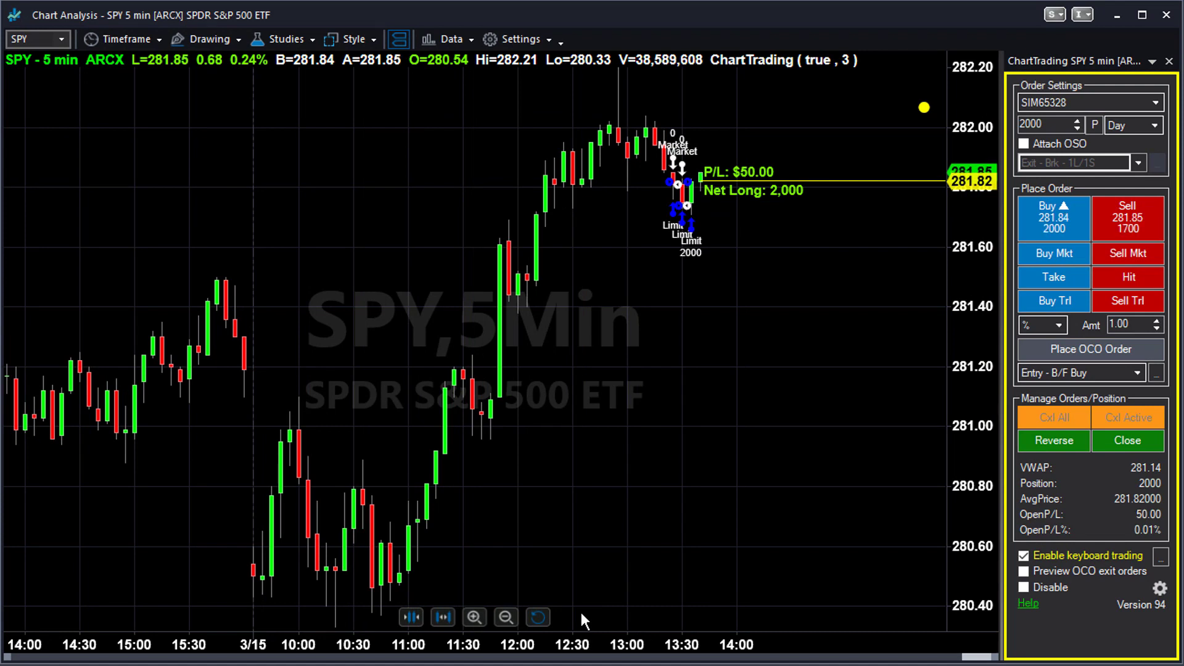
# Place OCO exits at 281.92 and 281.72 with Alt+O, then raise the stop toward 281.96
pyautogui.hotkey('alt', 'o')
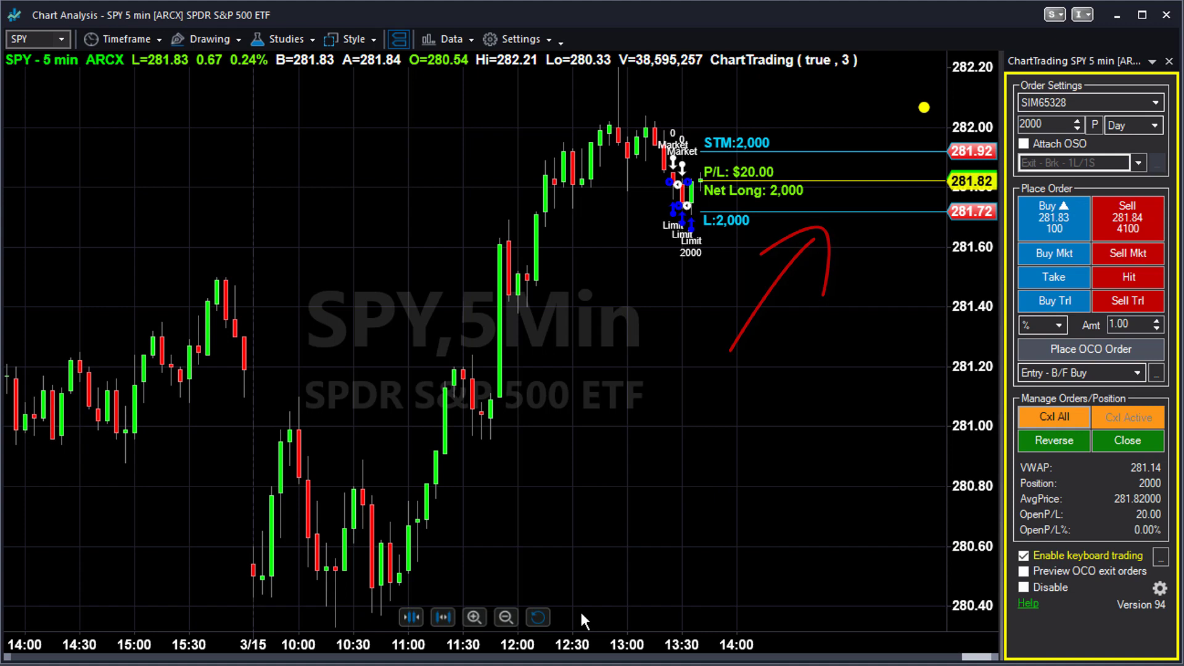
pyautogui.press('Up')
pyautogui.press('Up')
pyautogui.press('Up')
pyautogui.press('Up')
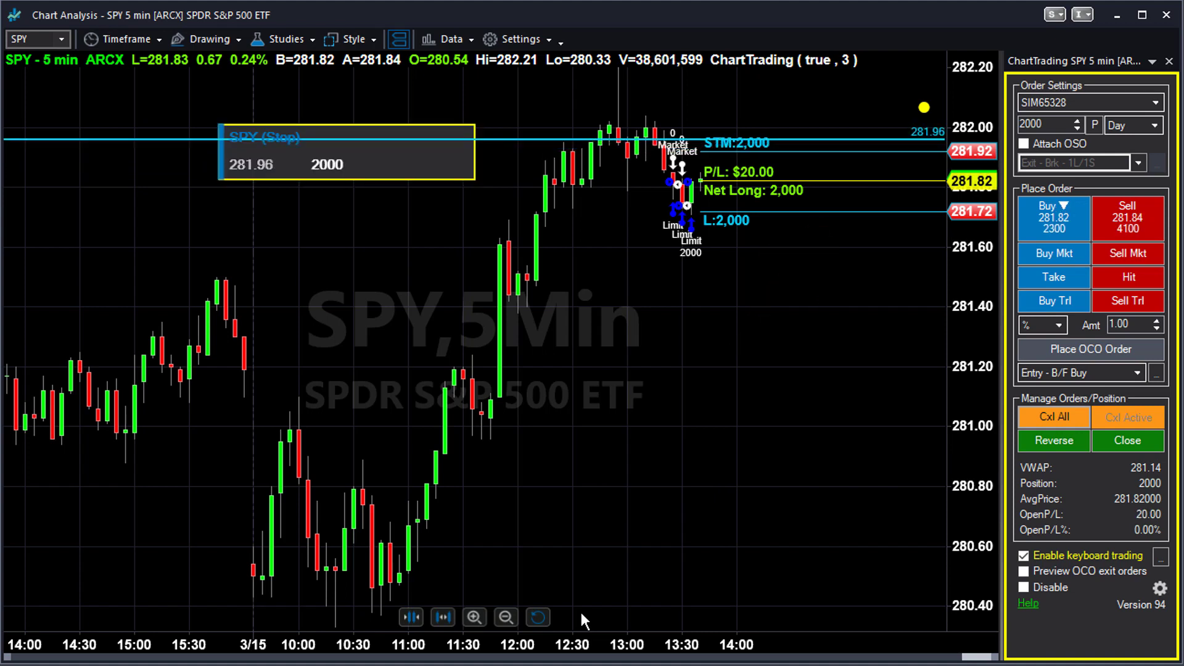